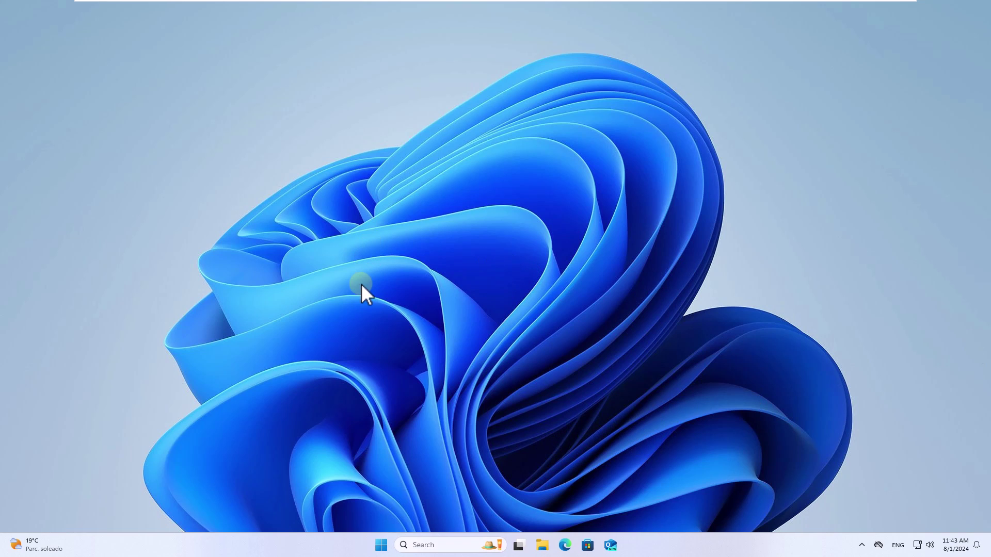
# Run "msiexec /unregister" from the Run dialog to unregister Windows Installer.
pyautogui.click(380, 546)
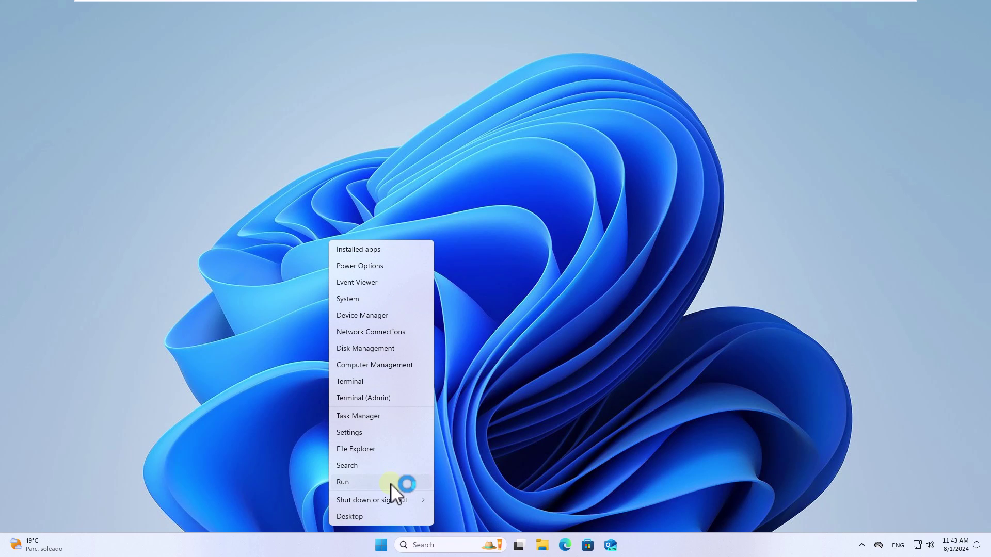
pyautogui.click(392, 484)
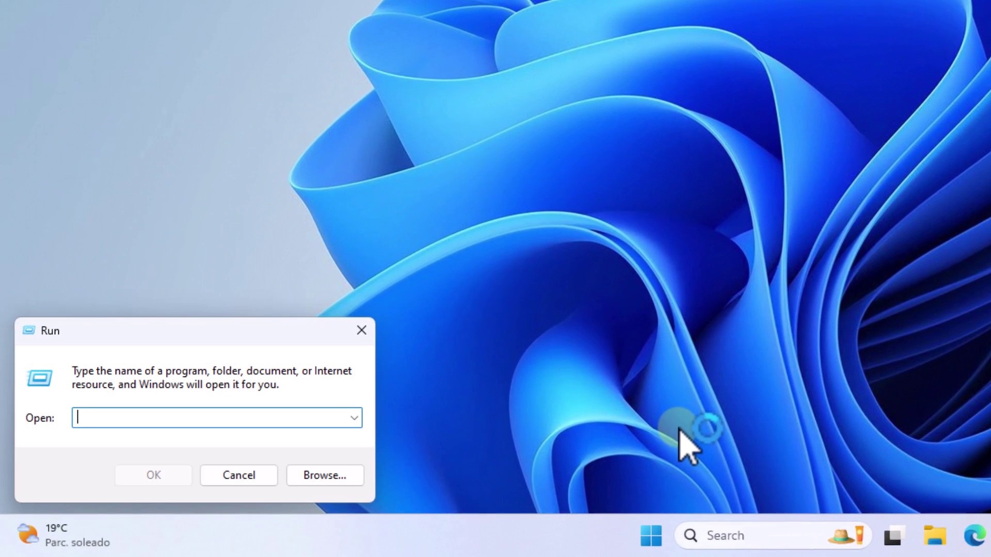
pyautogui.write('msiexec /unregister')
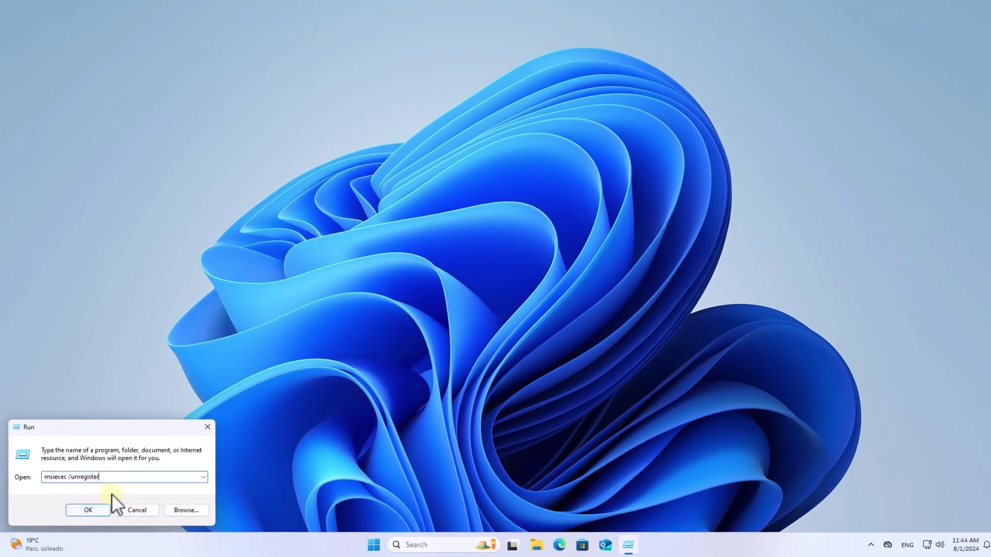
pyautogui.click(88, 512)
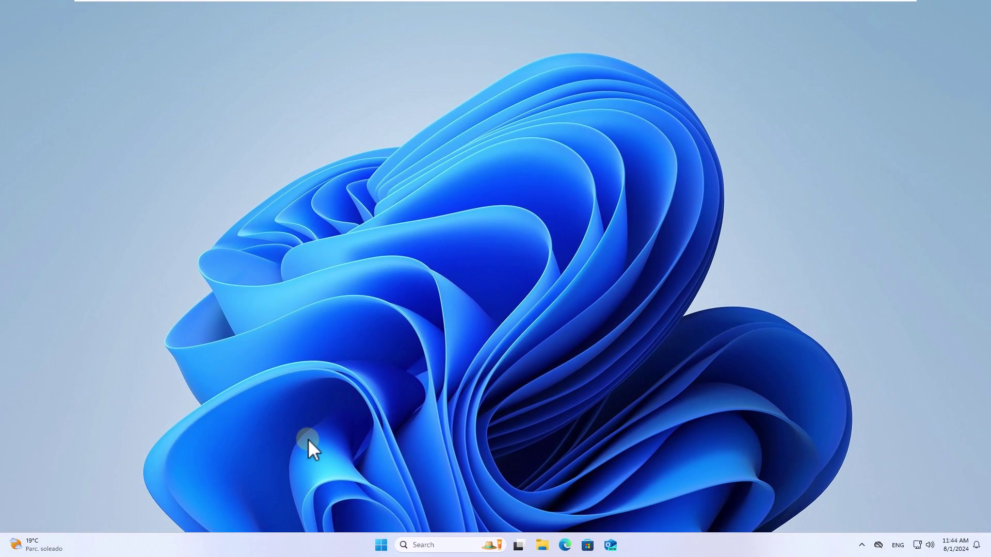
# Run "msiexec /regserver" from the Run dialog to re-register Windows Installer.
pyautogui.rightClick(383, 547)
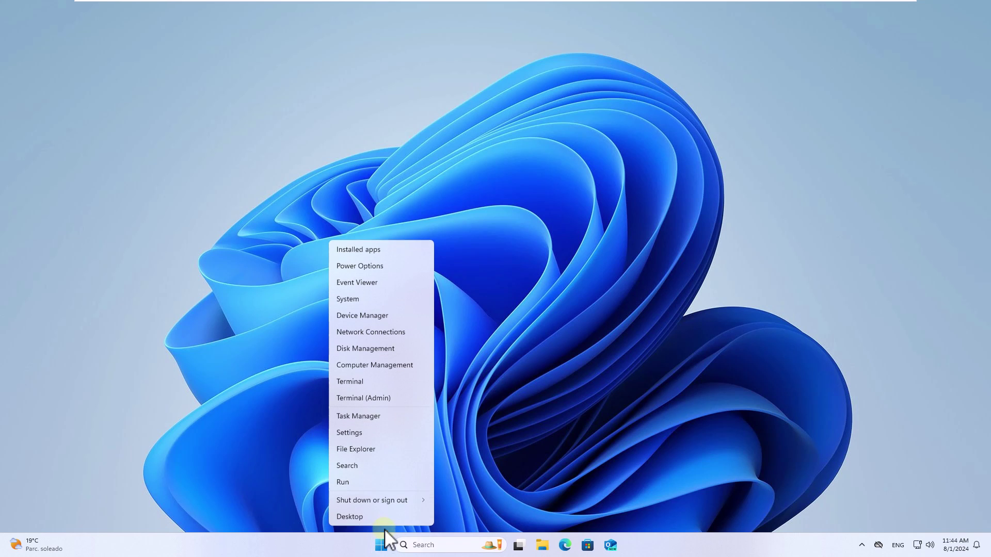
pyautogui.click(398, 483)
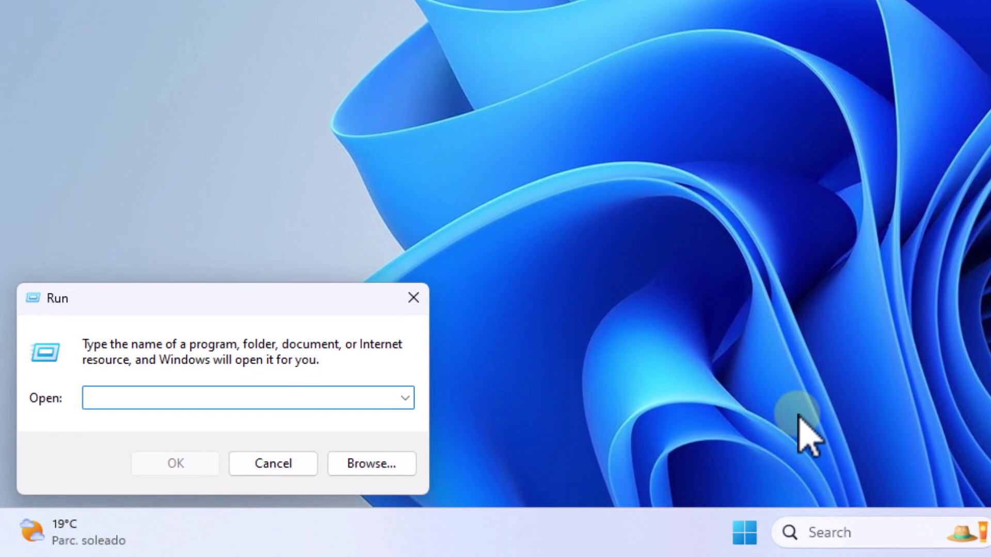
pyautogui.write('msiexec /regserve')
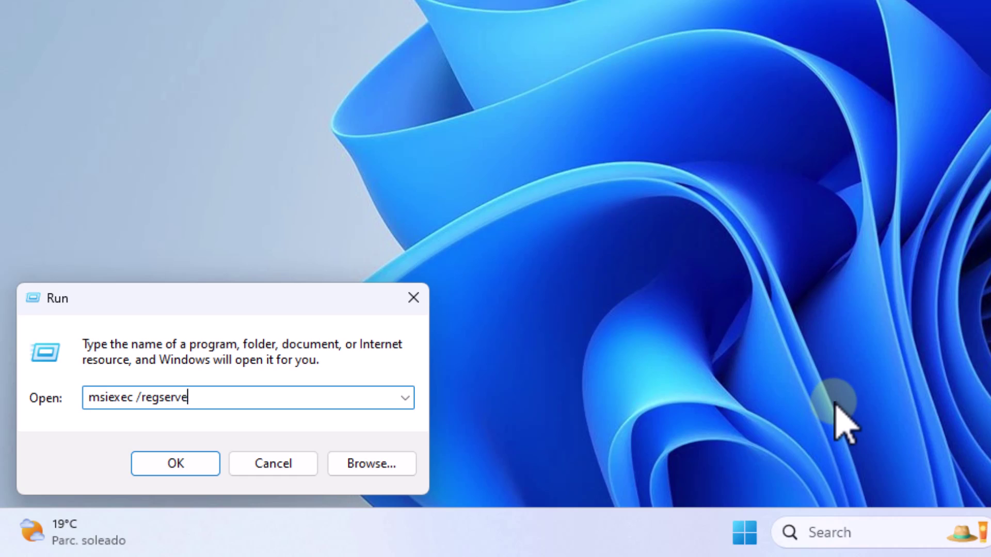
pyautogui.write('r')
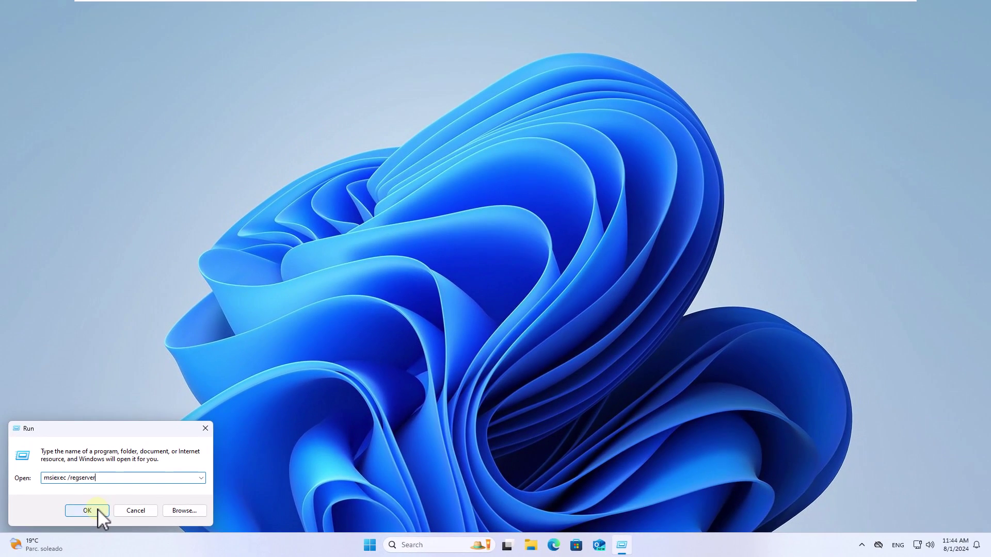
pyautogui.click(98, 509)
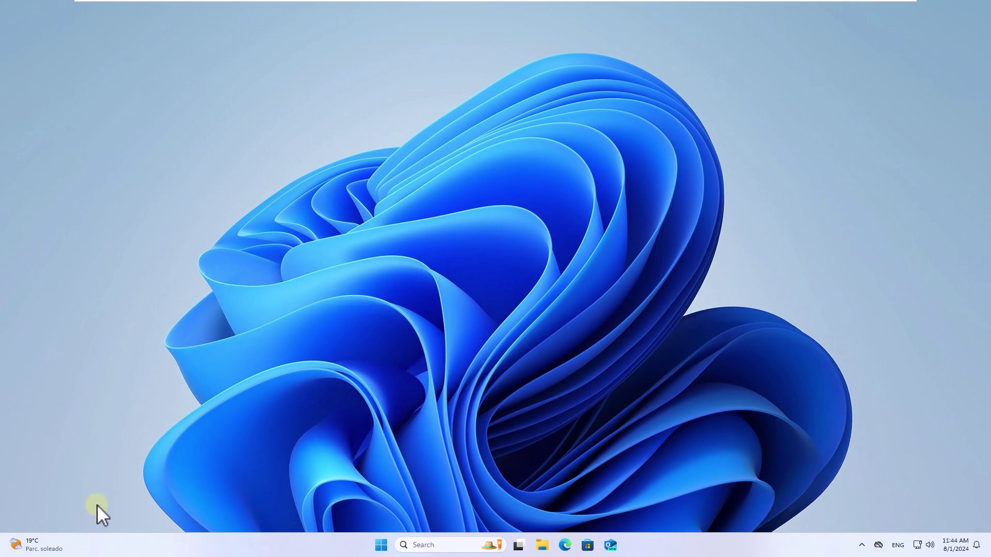
# Choose Restart from the Start menu's power options.
pyautogui.click(378, 544)
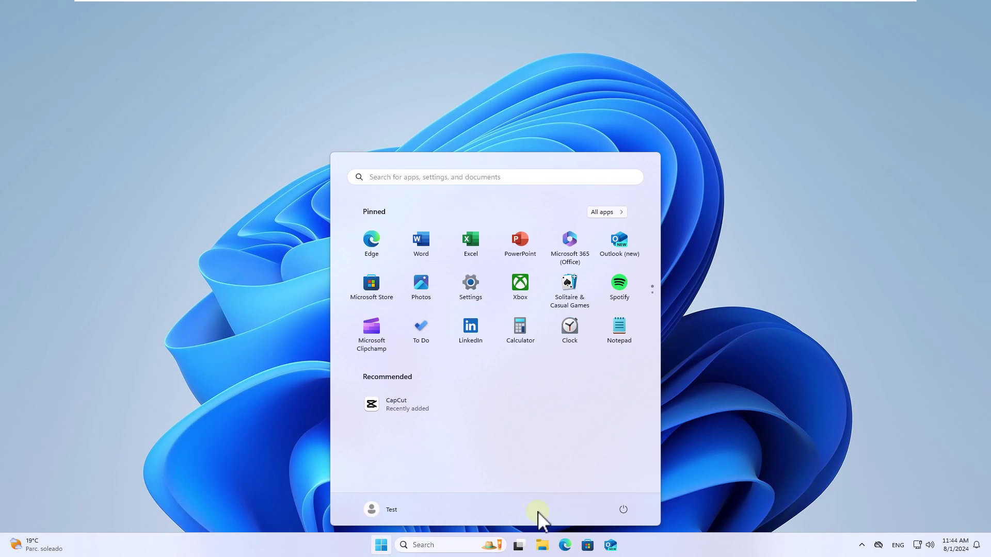
pyautogui.click(620, 511)
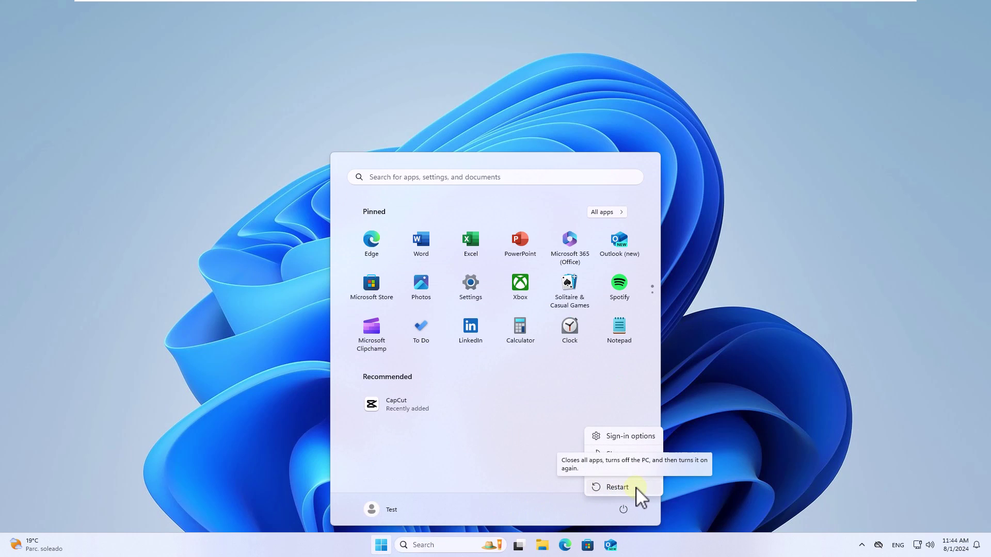